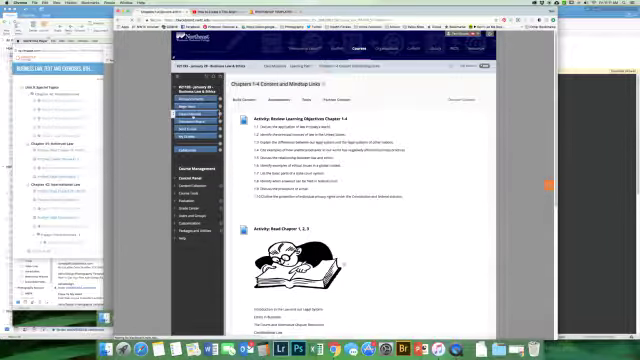
Step: Return to the Class Materials page and enter the Learning Plan 1 folder
click(190, 113)
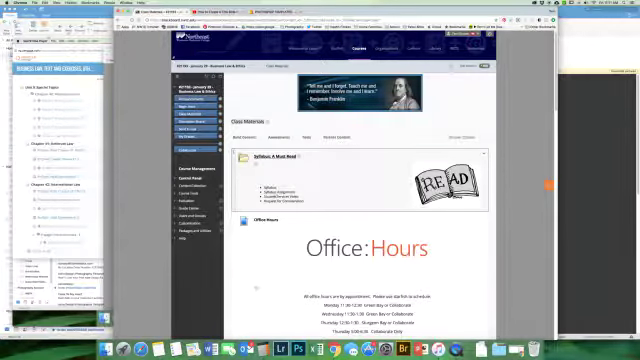
scroll(255, 288, down, 3)
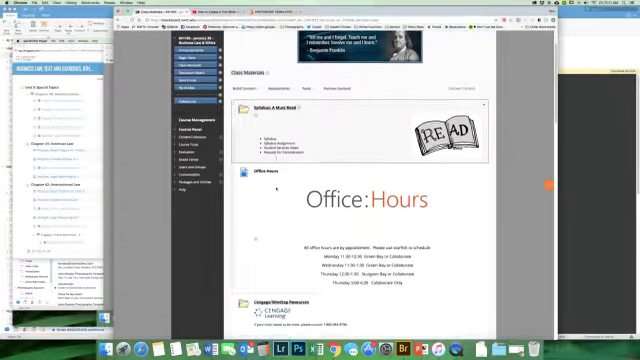
scroll(275, 200, down, 3)
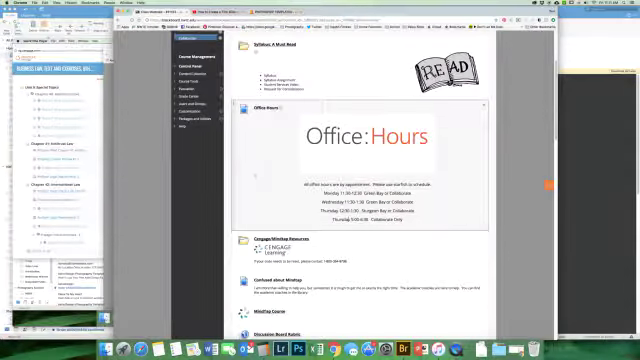
scroll(376, 190, down, 1)
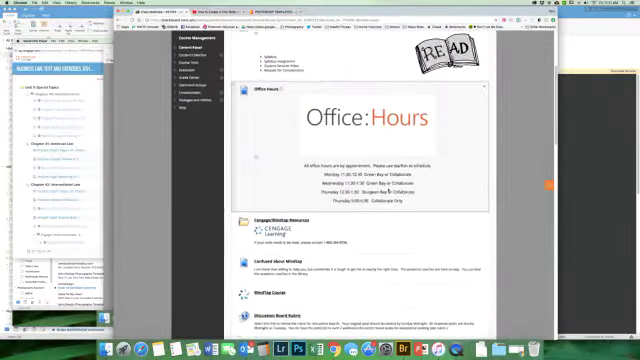
scroll(376, 190, down, 1)
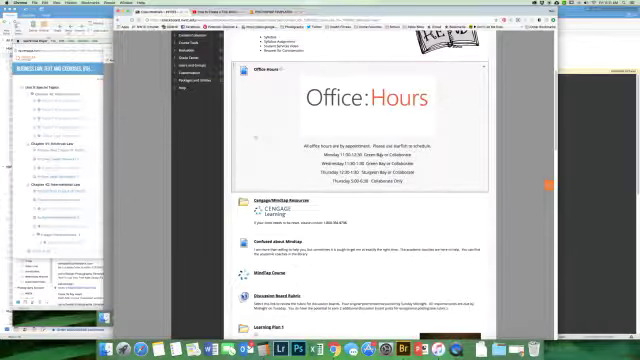
scroll(372, 190, down, 1)
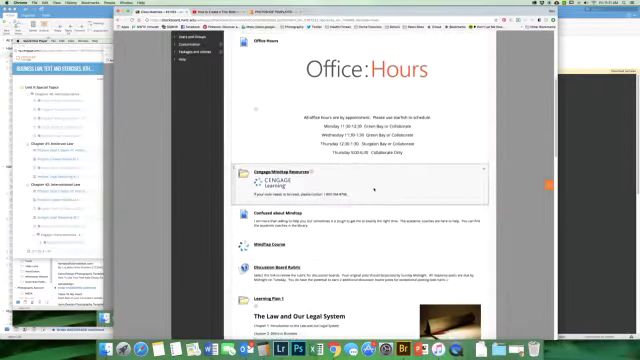
scroll(374, 190, down, 1)
scroll(374, 190, down, 1)
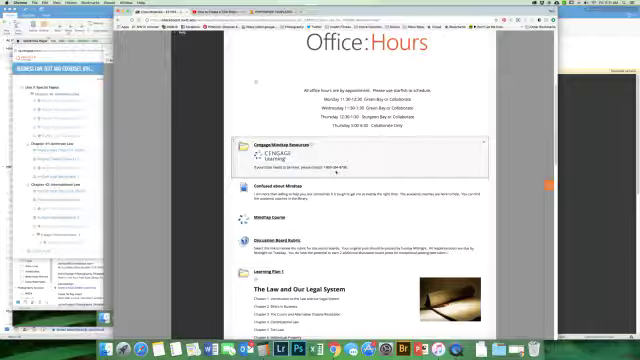
scroll(336, 172, down, 1)
scroll(337, 172, down, 3)
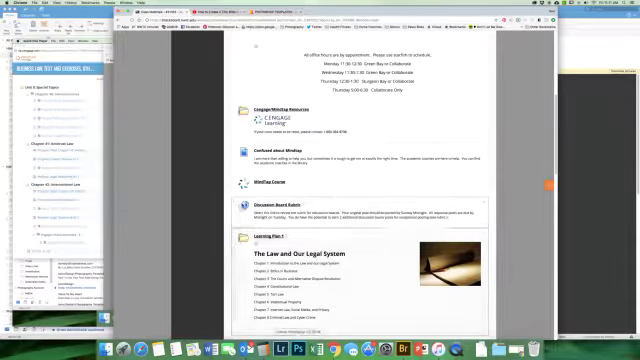
scroll(275, 180, down, 1)
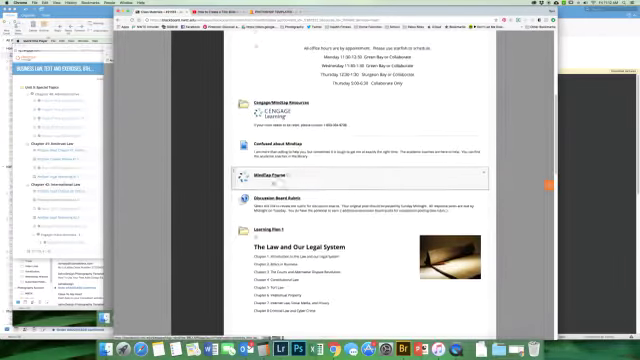
scroll(274, 183, down, 1)
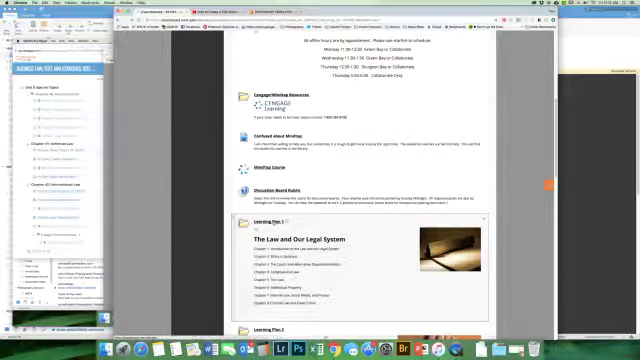
click(281, 222)
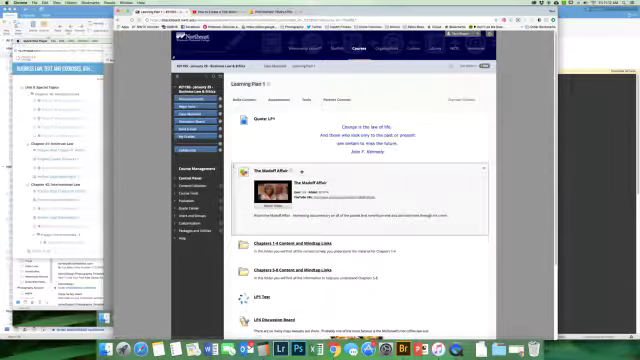
scroll(549, 185, down, 2)
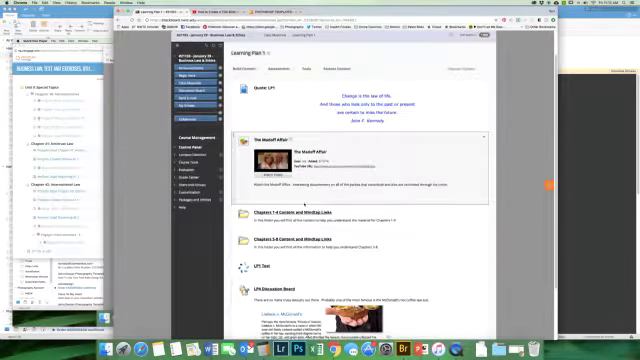
scroll(549, 185, down, 2)
scroll(549, 185, down, 2)
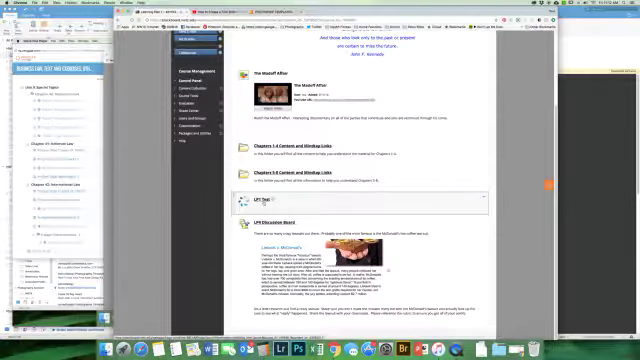
scroll(240, 200, up, 5)
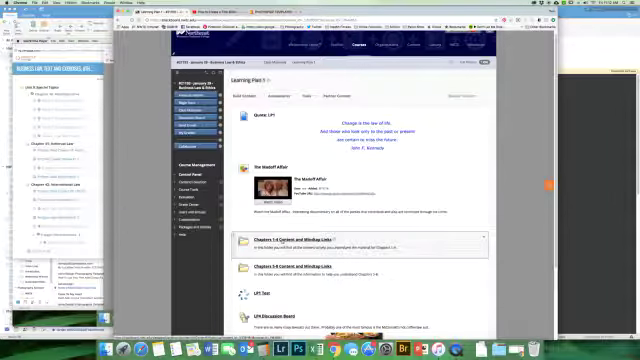
Step: Enter the Chapters 1-4 content folder and launch the Chapter 1 MindTap activity
click(277, 240)
scroll(285, 222, down, 3)
scroll(285, 222, down, 2)
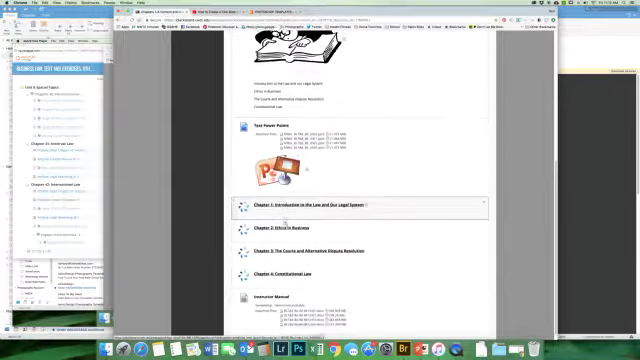
click(284, 204)
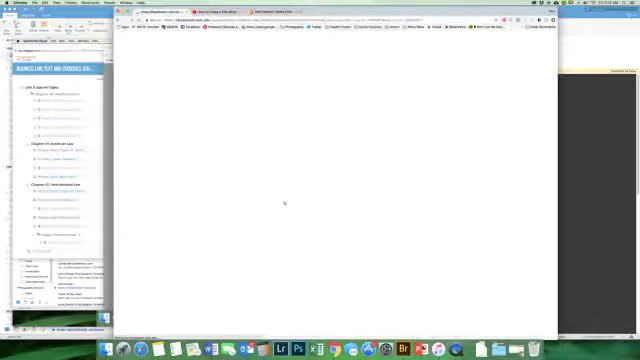
scroll(284, 203, down, 2)
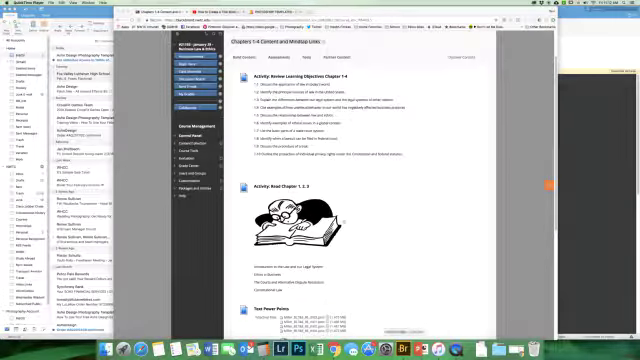
Step: Launch MindTap in a new tab, navigate to the Chapter 1 activity list and the Analytic Legal Reasoning 1.1 assignment
click(347, 294)
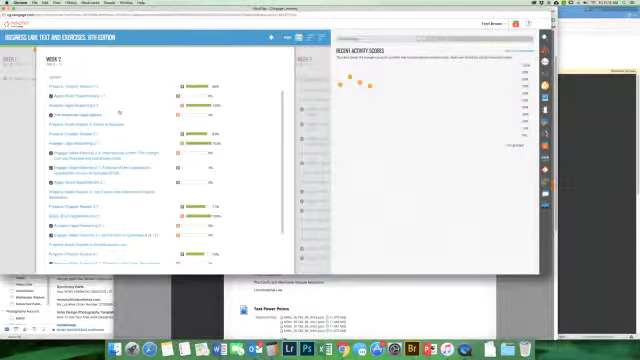
click(20, 80)
click(90, 86)
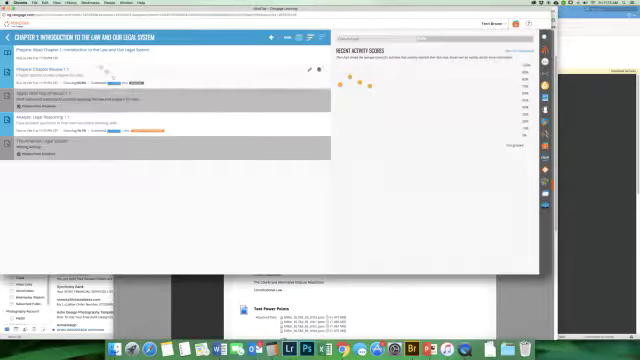
click(8, 37)
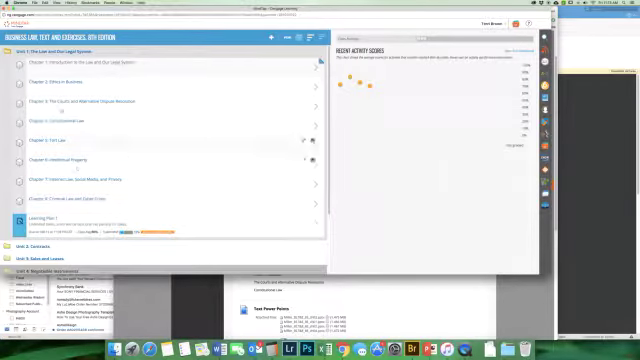
click(72, 66)
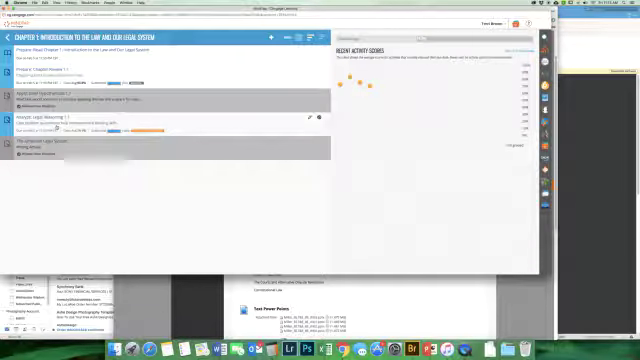
click(57, 128)
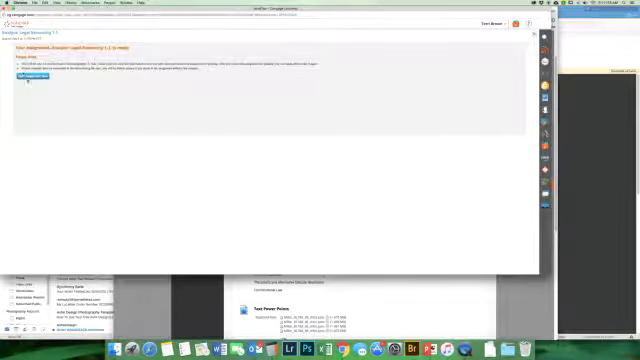
click(32, 76)
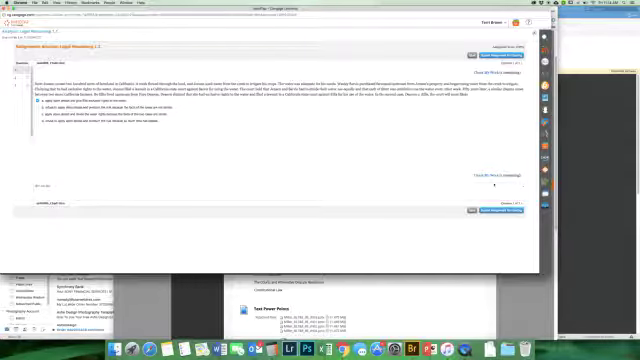
Step: Check the work on the question and select answer c
click(486, 176)
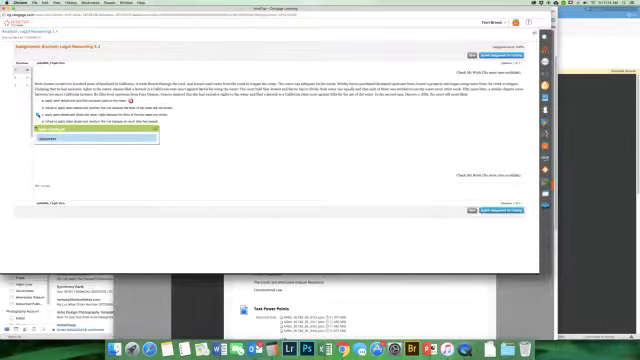
click(38, 113)
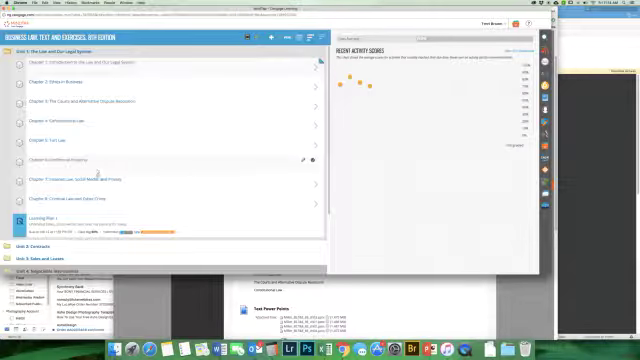
Step: Start the Learning Plan 1 test and show the full Business Law textbook beside the question
click(77, 221)
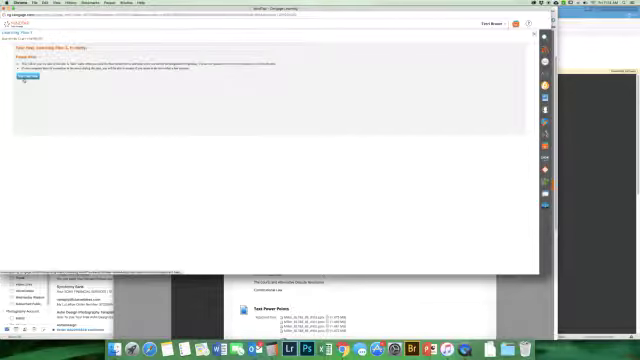
click(27, 76)
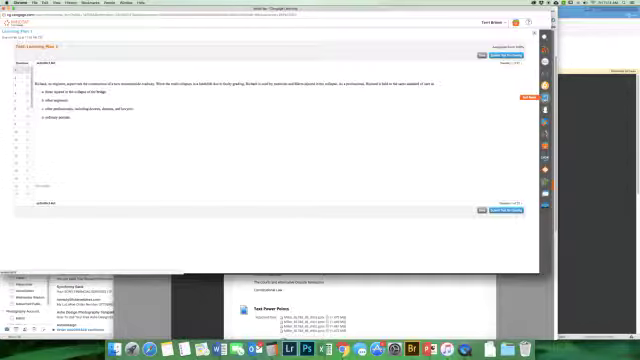
click(528, 97)
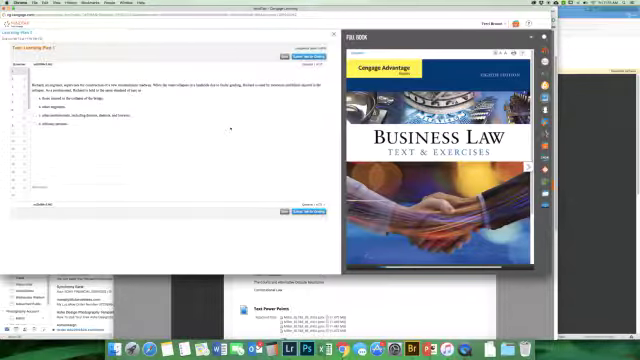
Step: Jump to Chapter 1's Civil Law versus Criminal Law section and page forward to the terms for review
click(357, 53)
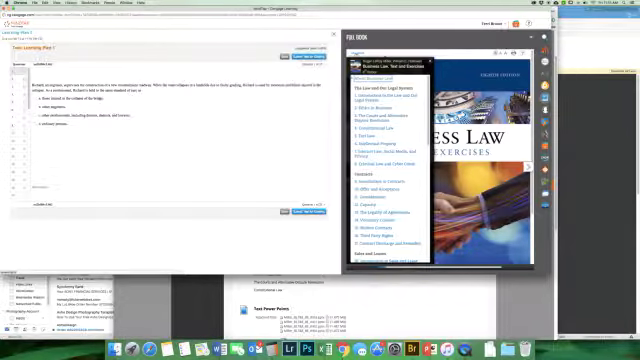
click(387, 97)
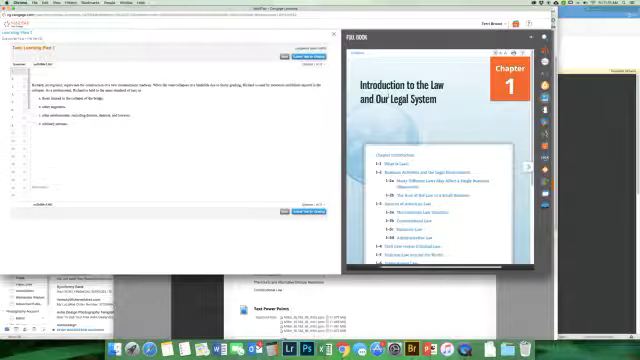
scroll(415, 134, down, 5)
scroll(415, 135, down, 3)
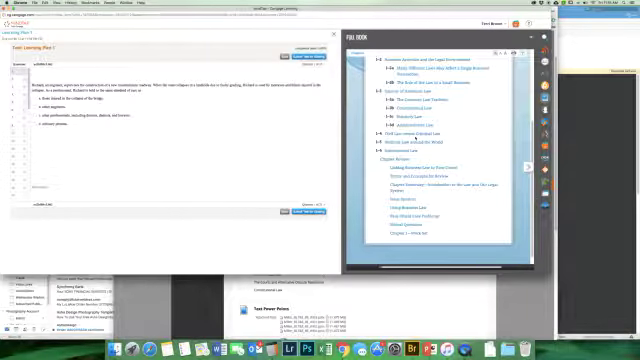
scroll(417, 140, up, 1)
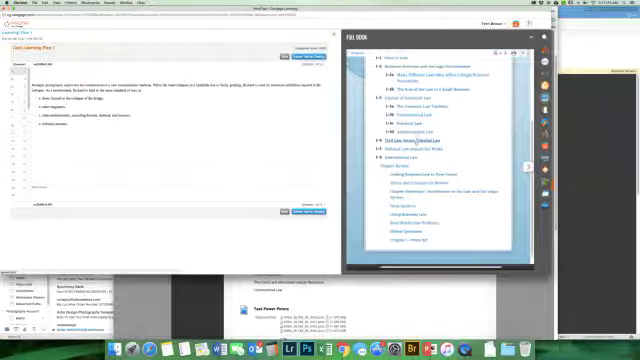
scroll(415, 140, up, 2)
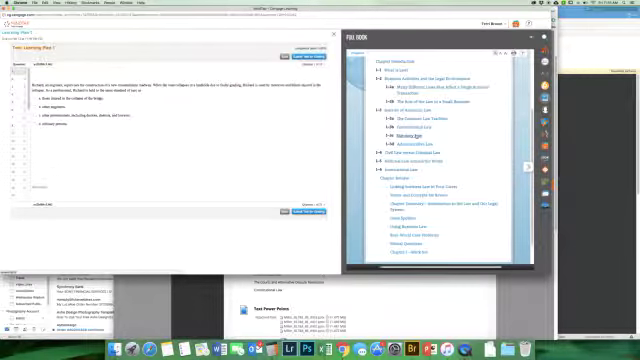
click(405, 152)
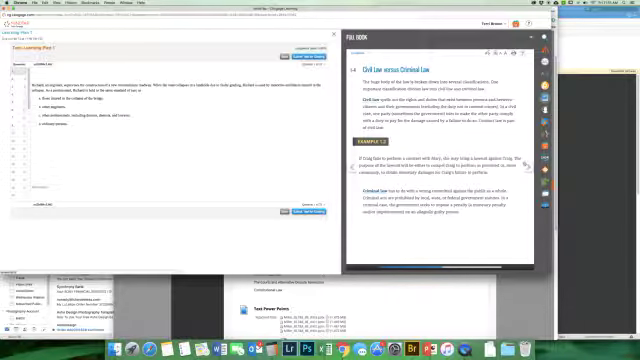
click(529, 167)
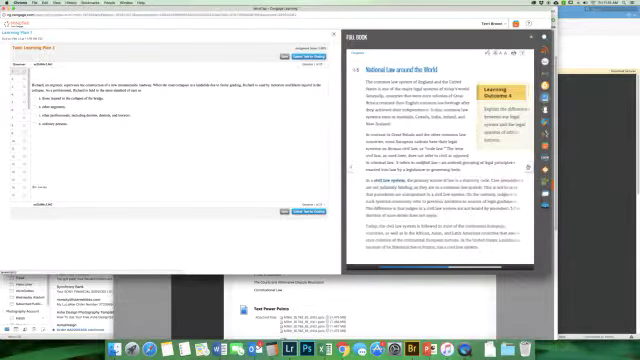
click(529, 167)
click(529, 167)
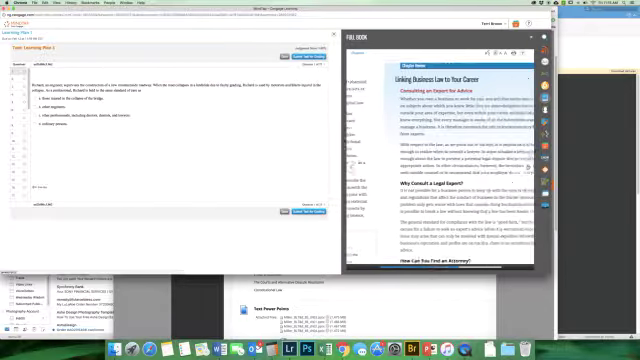
click(529, 167)
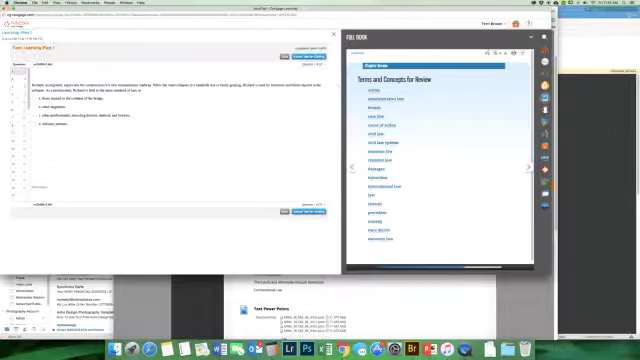
Step: Jump to Chapter 5, Tort Law, and go to The Duty of Care and Its Breach section
click(357, 53)
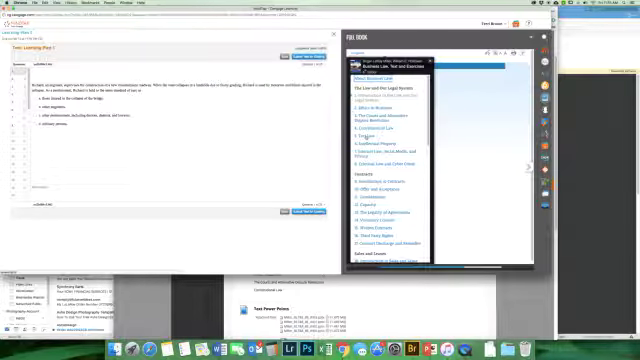
click(368, 136)
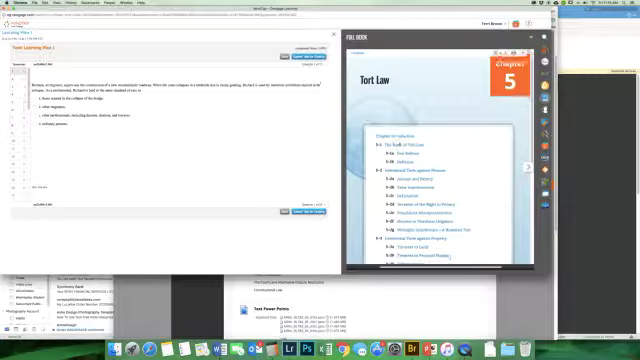
scroll(398, 143, down, 1)
scroll(398, 143, down, 1)
scroll(398, 145, down, 2)
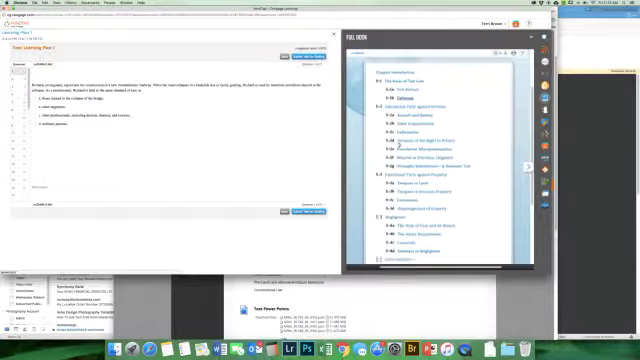
scroll(398, 147, down, 2)
click(419, 225)
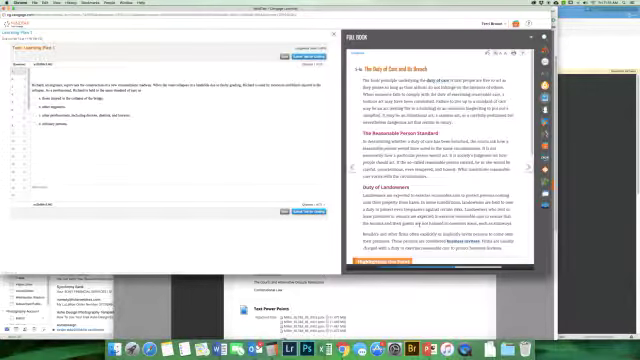
scroll(441, 258, down, 2)
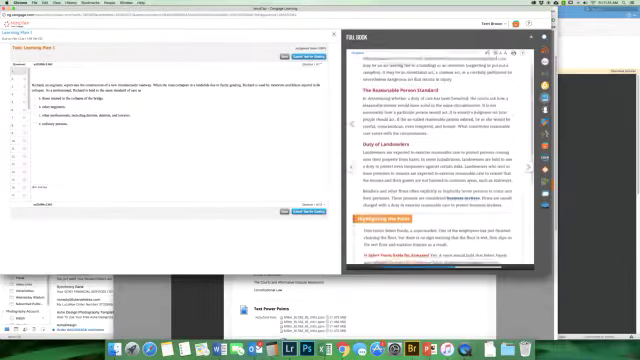
scroll(441, 258, down, 3)
scroll(441, 258, down, 2)
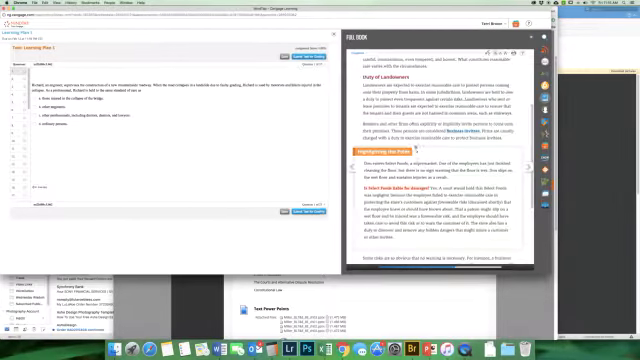
scroll(421, 211, down, 3)
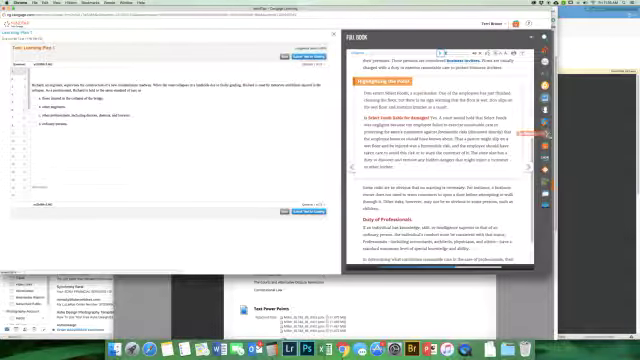
Step: Set the ReadSpeaker voice to Male - British and close the MindTap test window
click(545, 133)
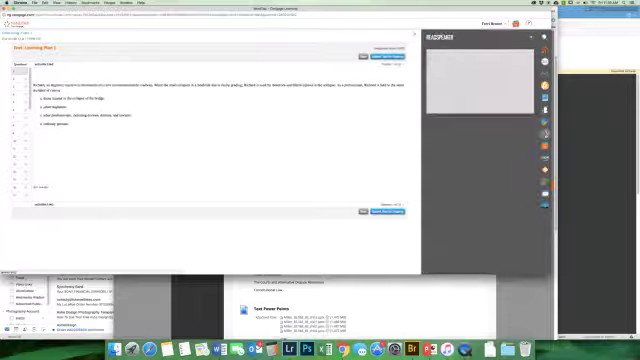
click(455, 89)
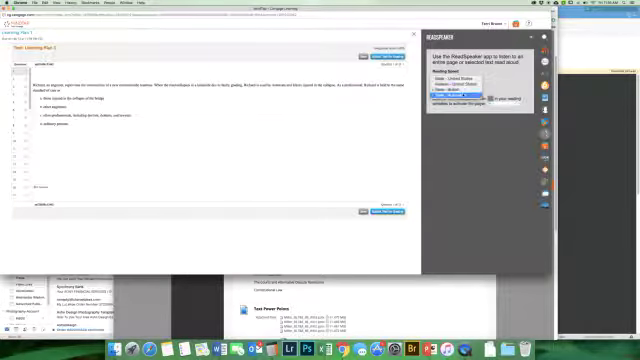
click(455, 95)
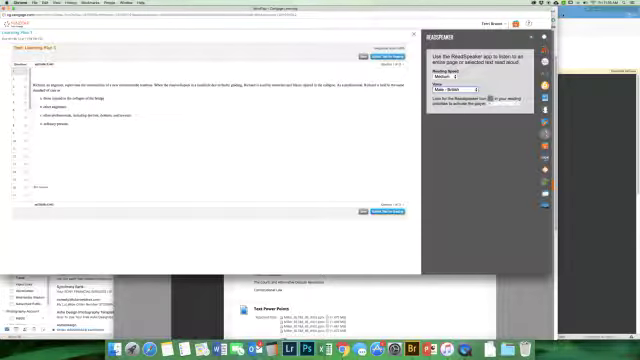
key(super+w)
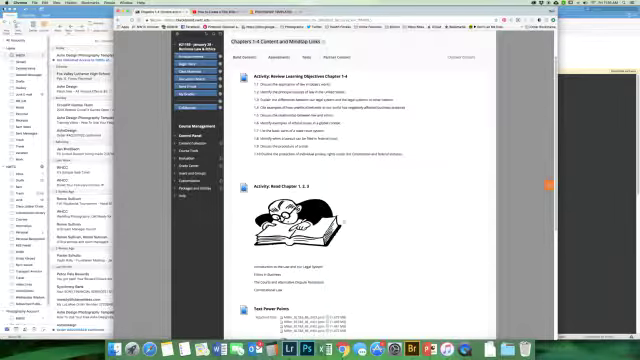
scroll(344, 222, up, 3)
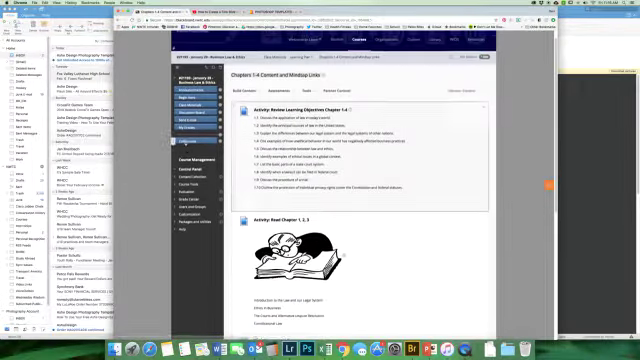
scroll(360, 220, down, 4)
scroll(360, 220, down, 2)
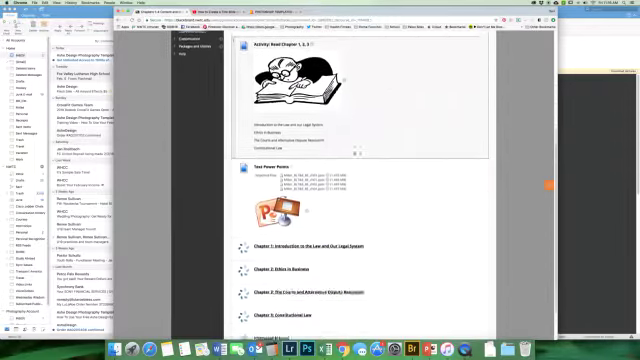
scroll(320, 204, down, 2)
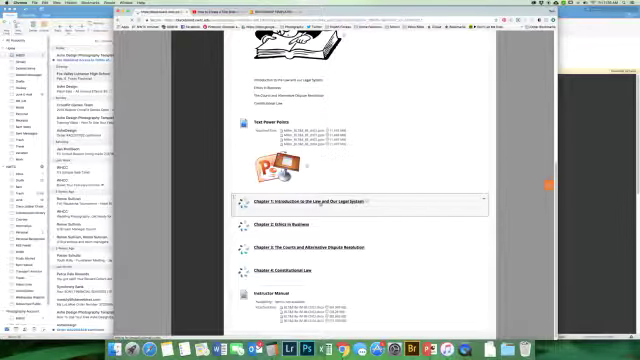
Step: View the Chapter 1 MindTap link, dismiss a context menu, and return to the Class Materials learning plan list
click(320, 203)
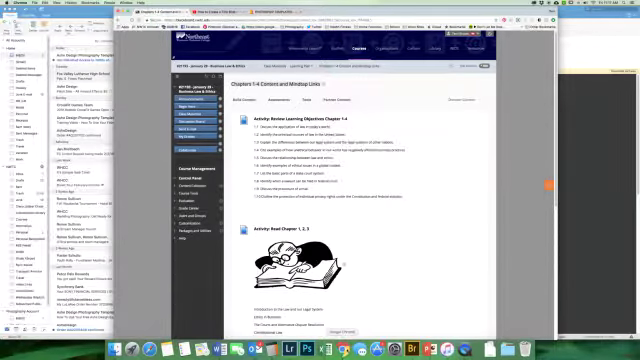
right_click(385, 348)
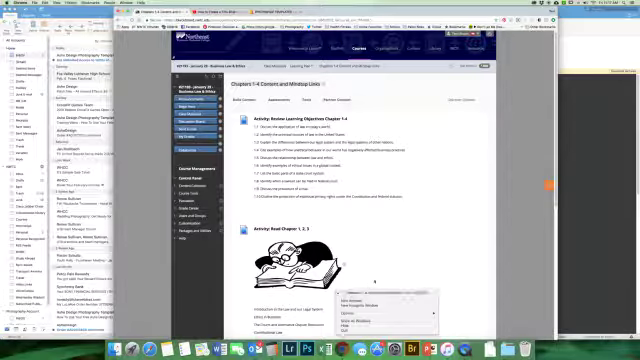
click(407, 268)
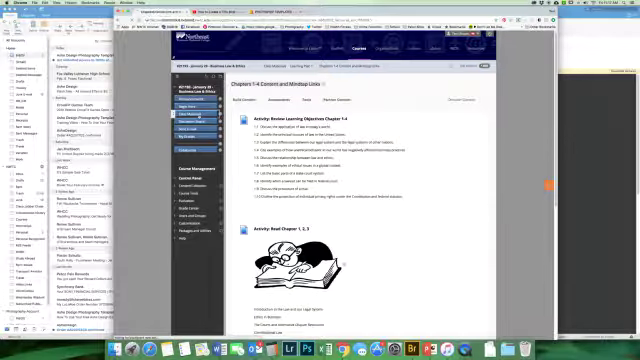
click(190, 115)
scroll(336, 157, down, 10)
scroll(336, 157, down, 5)
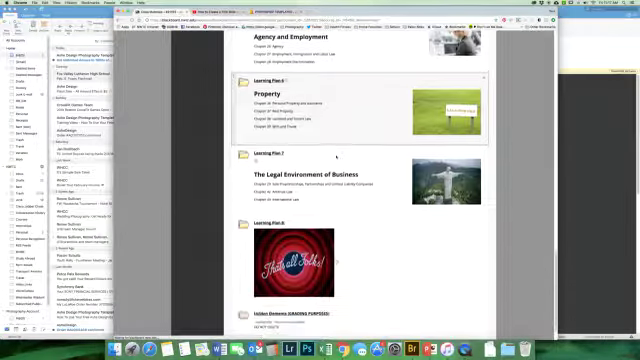
scroll(336, 157, up, 2)
scroll(336, 157, up, 2)
scroll(336, 157, up, 1)
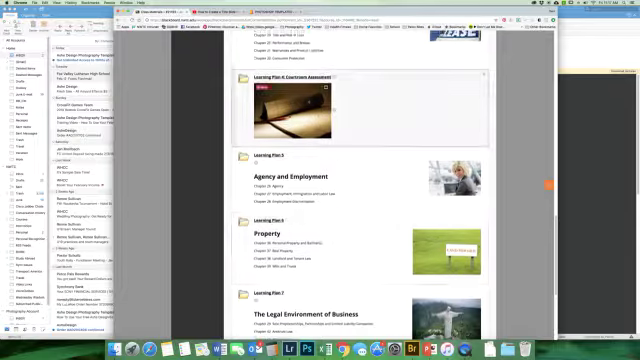
Step: Enter Learning Plan 4: Courtroom Assessment and bring up the Courtroom Analysis assignment document
click(291, 77)
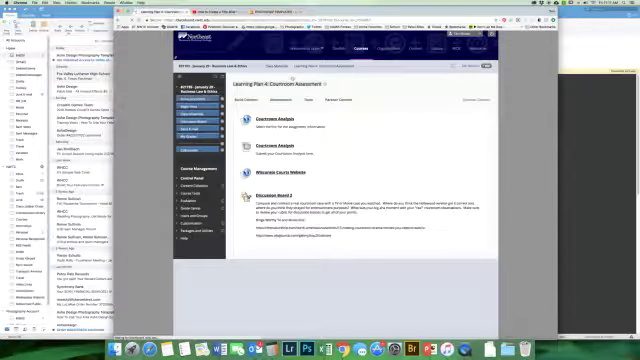
mouse_move(330, 205)
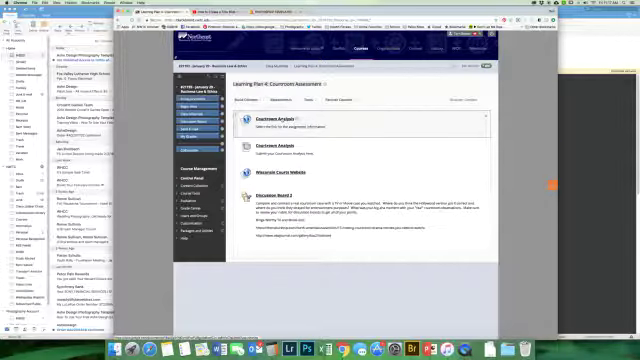
click(270, 172)
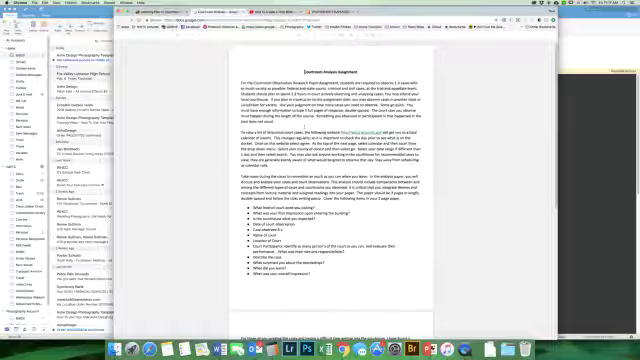
scroll(330, 200, down, 2)
scroll(330, 200, down, 5)
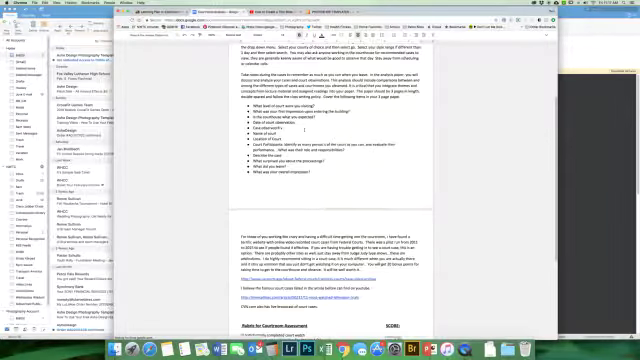
scroll(330, 200, down, 2)
scroll(545, 264, down, 3)
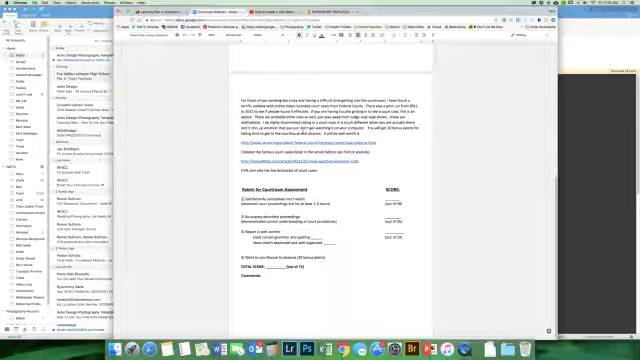
scroll(333, 200, up, 2)
scroll(333, 200, up, 2)
scroll(333, 200, up, 2)
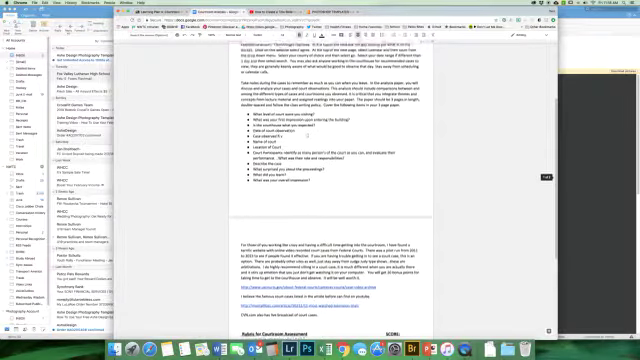
scroll(333, 200, up, 2)
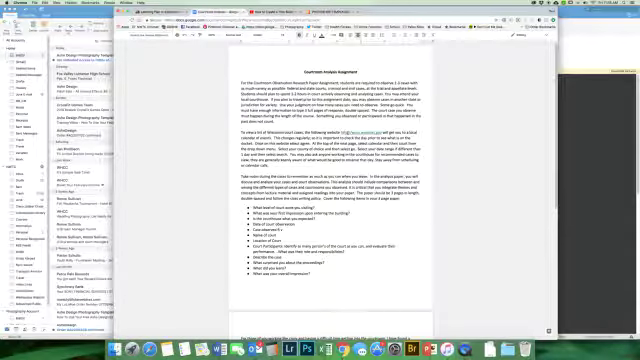
scroll(330, 200, down, 1)
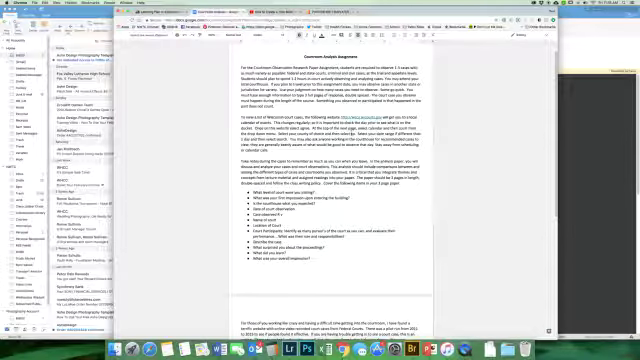
scroll(330, 200, down, 2)
scroll(330, 200, down, 5)
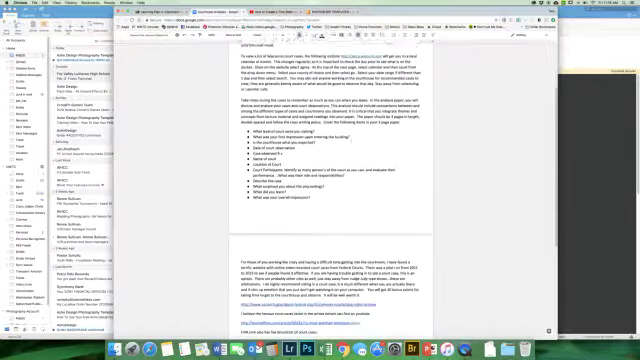
scroll(350, 133, down, 2)
scroll(350, 133, down, 2)
scroll(350, 133, down, 2)
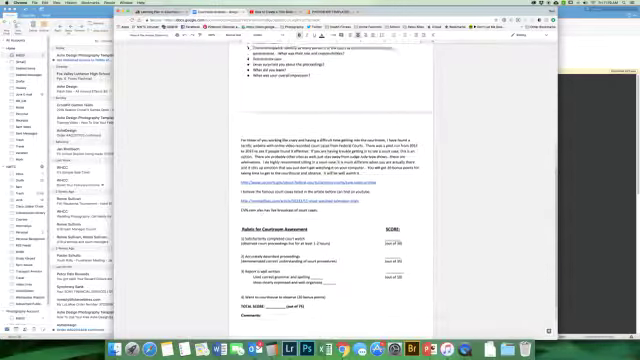
scroll(330, 200, down, 3)
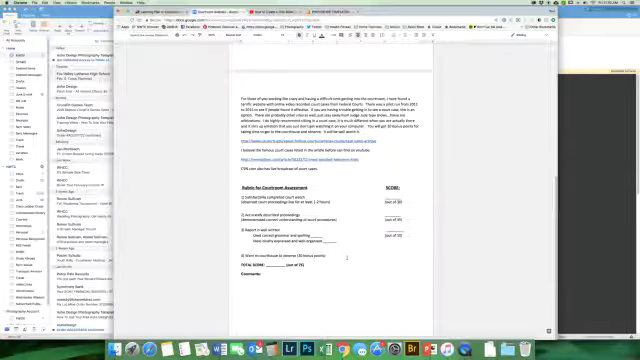
scroll(347, 257, up, 5)
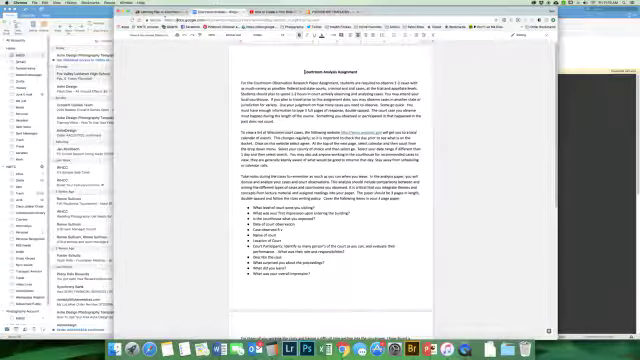
Step: Return from the Courtroom Analysis Google Doc to the Learning Plan 4 course page
click(160, 11)
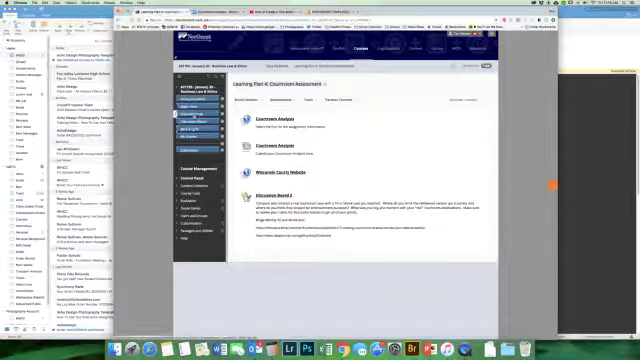
Step: Open Learning Plan 8 from the Blackboard Class Materials list
click(192, 114)
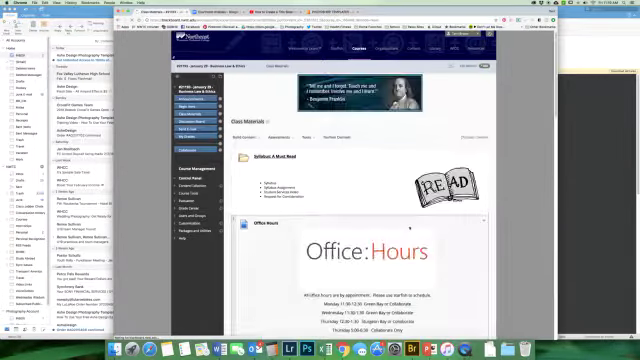
scroll(255, 126, down, 5)
scroll(255, 126, down, 5)
scroll(255, 126, down, 5)
scroll(300, 180, down, 5)
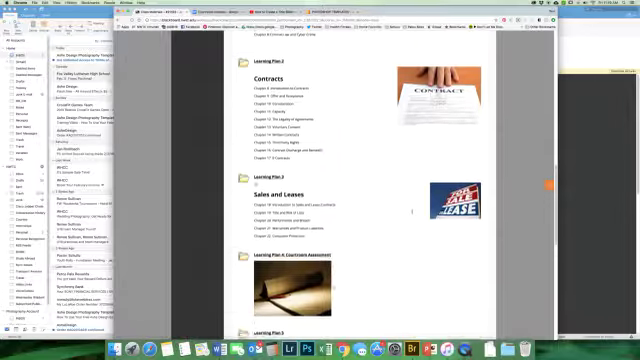
scroll(336, 240, down, 5)
scroll(336, 240, down, 1)
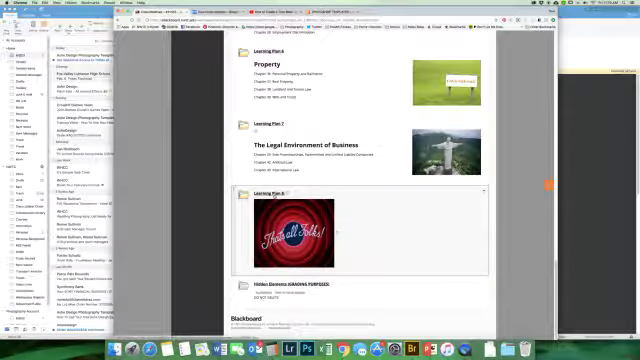
click(269, 193)
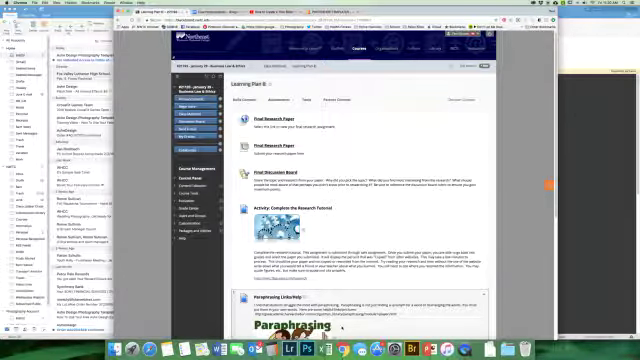
click(342, 328)
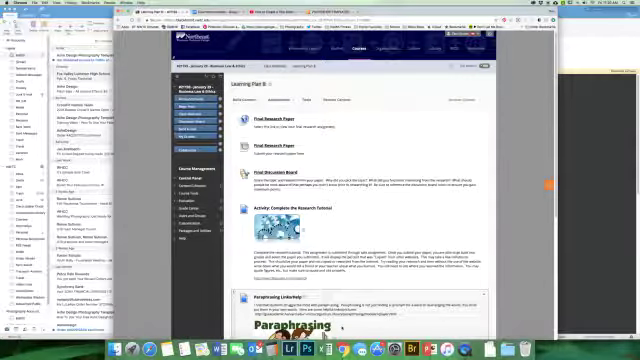
scroll(340, 328, down, 5)
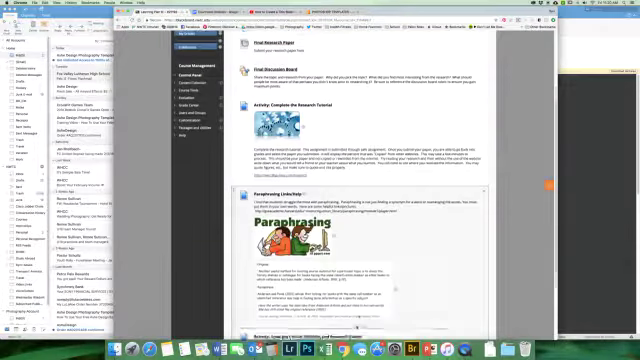
scroll(350, 328, down, 2)
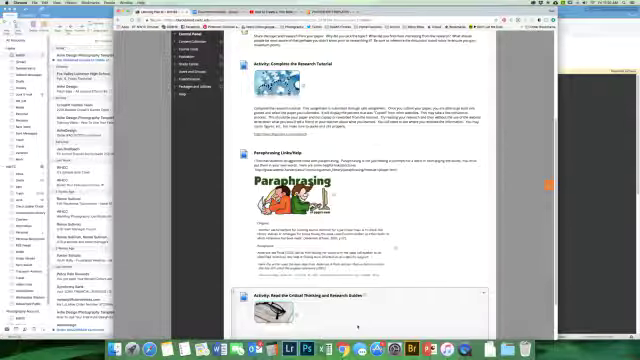
scroll(358, 326, down, 3)
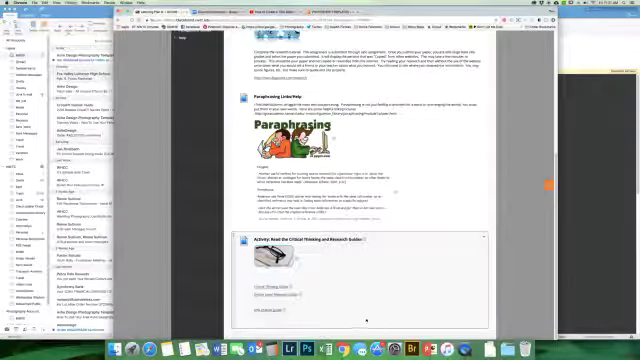
scroll(366, 320, up, 2)
scroll(366, 320, up, 5)
scroll(366, 320, up, 4)
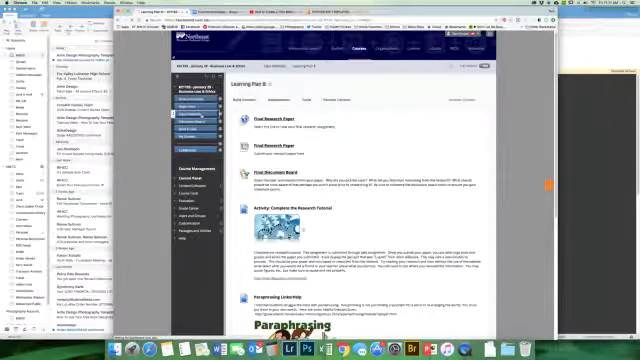
Step: Return to the Class Materials page with the office hours schedule
click(203, 117)
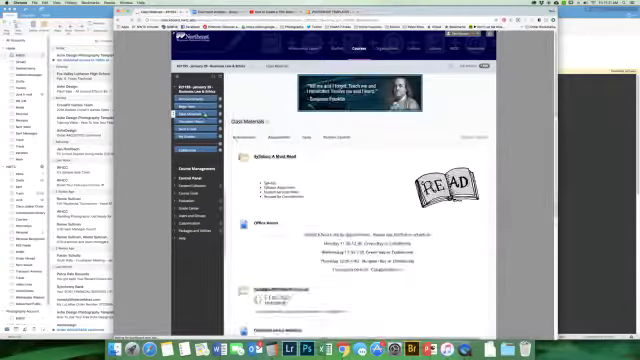
scroll(430, 139, down, 5)
scroll(430, 139, down, 2)
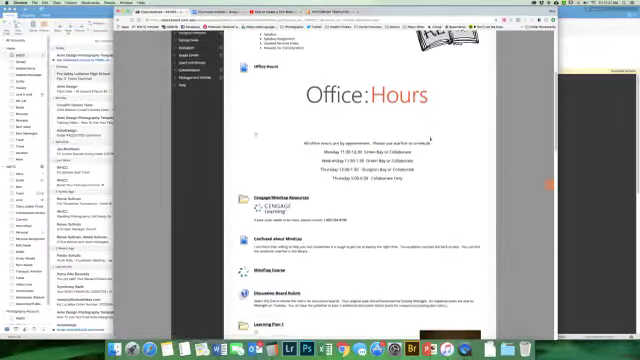